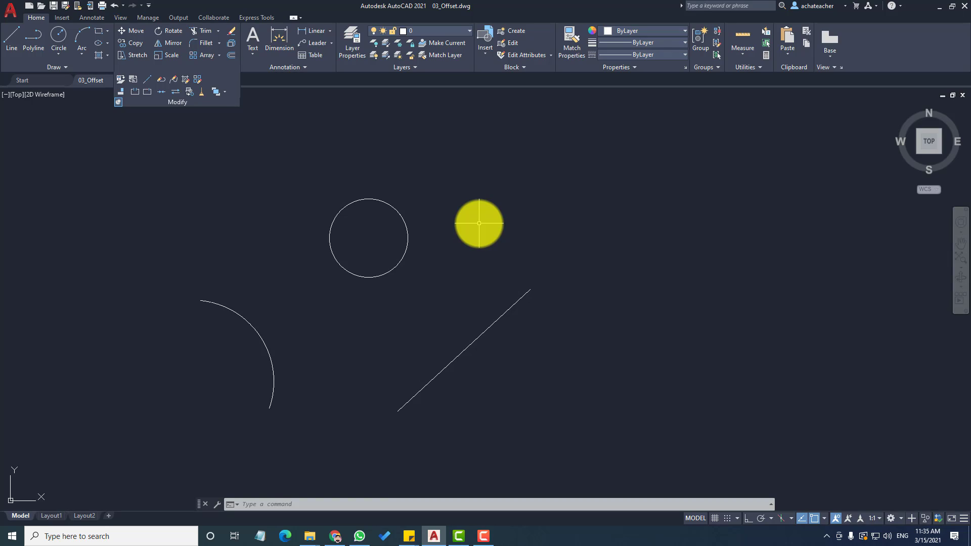
# Step: Offset the diagonal line by a distance of 1 toward its lower-right side
pyautogui.click(511, 306)
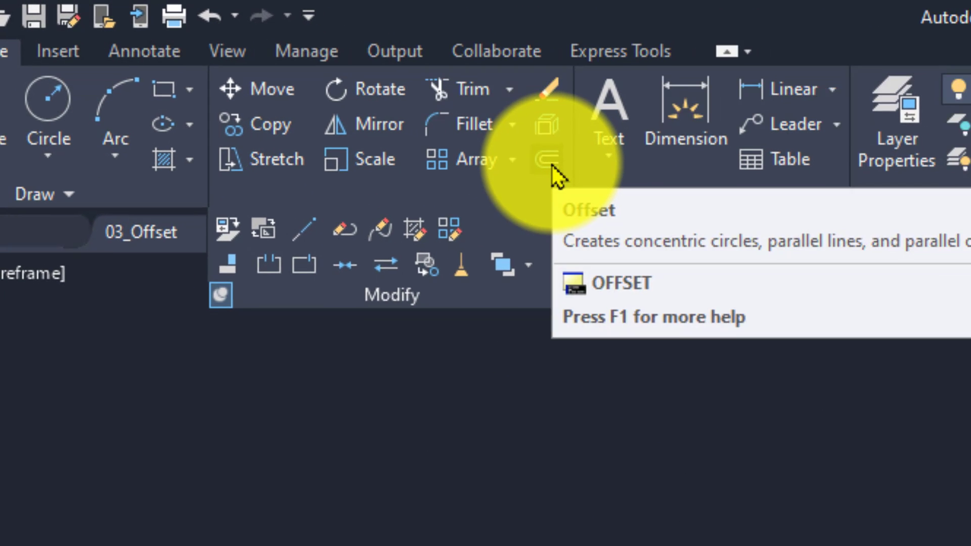
pyautogui.click(549, 162)
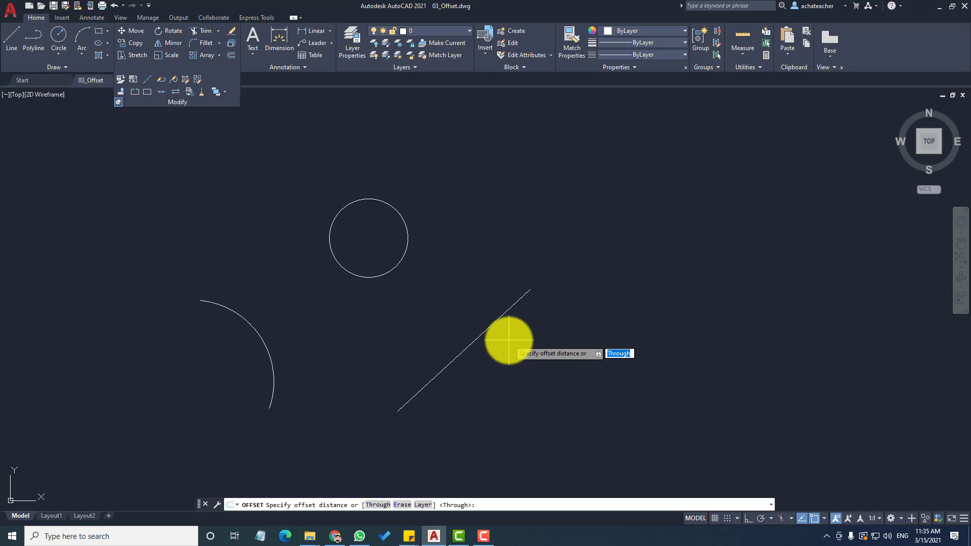
pyautogui.write('1')
pyautogui.press('Return')
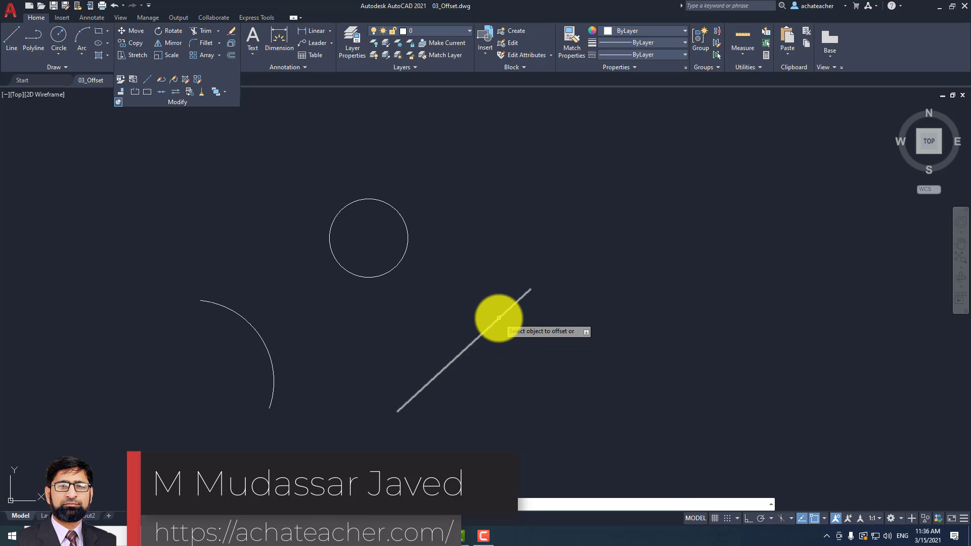
pyautogui.click(499, 318)
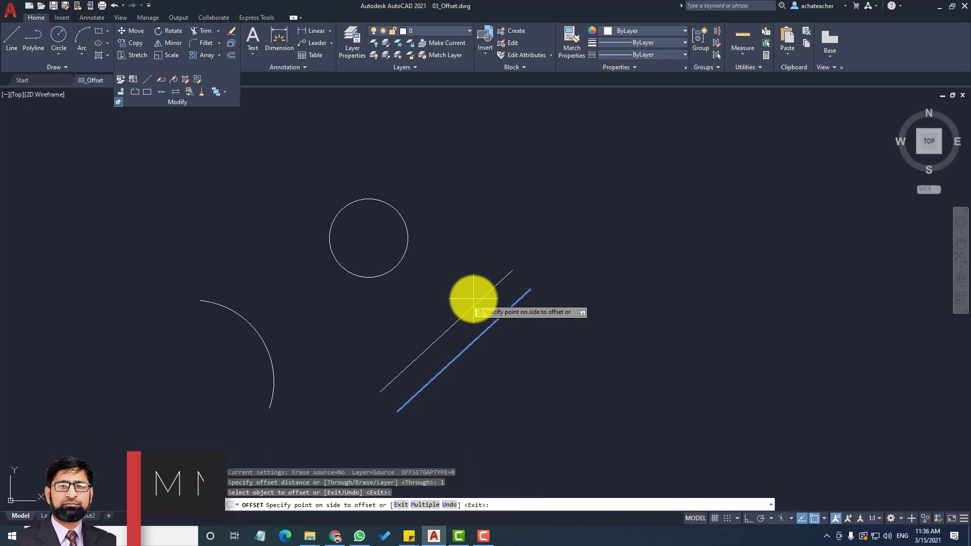
pyautogui.click(534, 343)
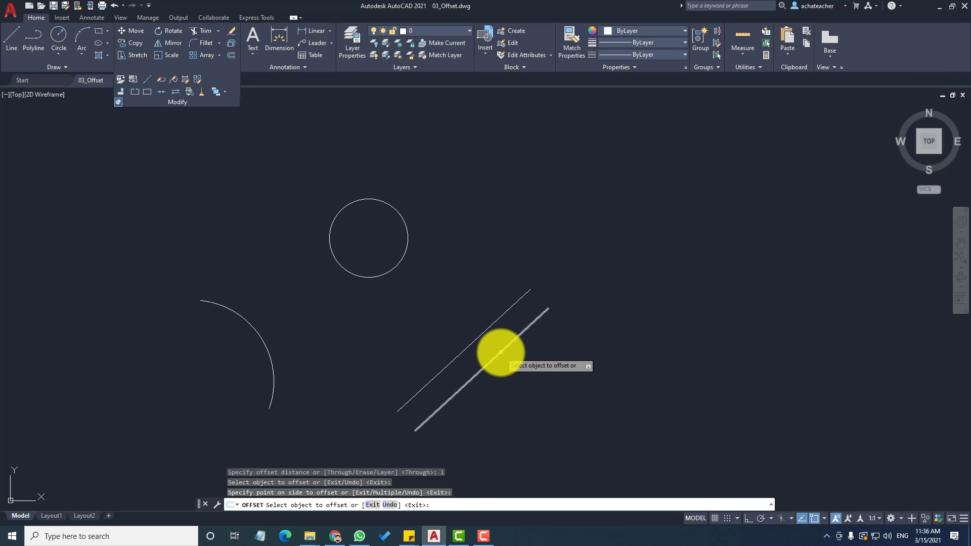
# Step: Add two more parallel lines by offsetting the lowest line by 1 to the lower right twice in succession
pyautogui.click(501, 353)
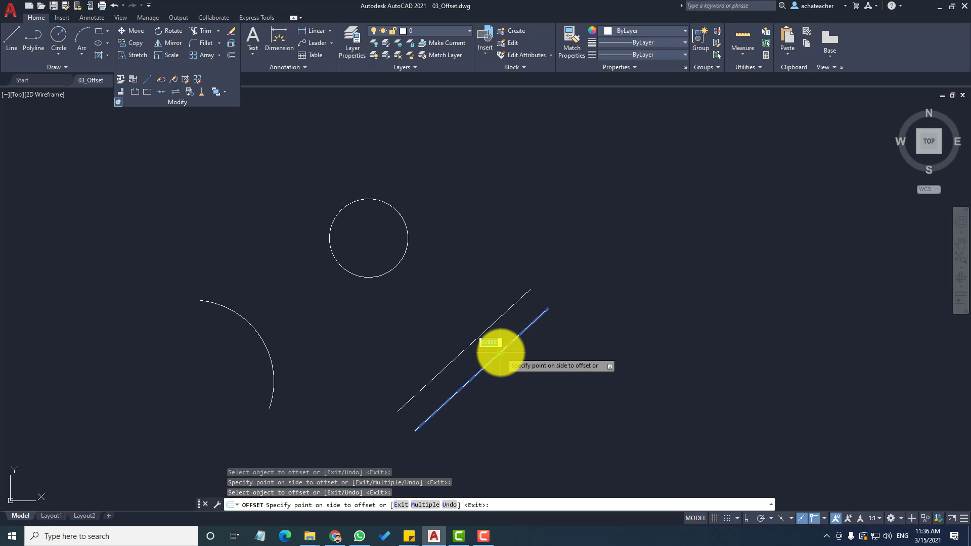
pyautogui.click(527, 371)
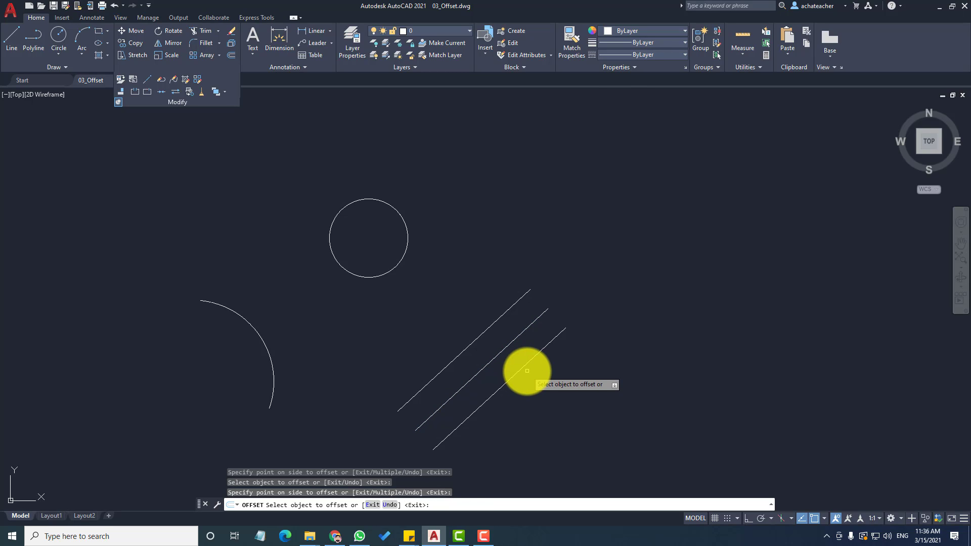
pyautogui.click(528, 371)
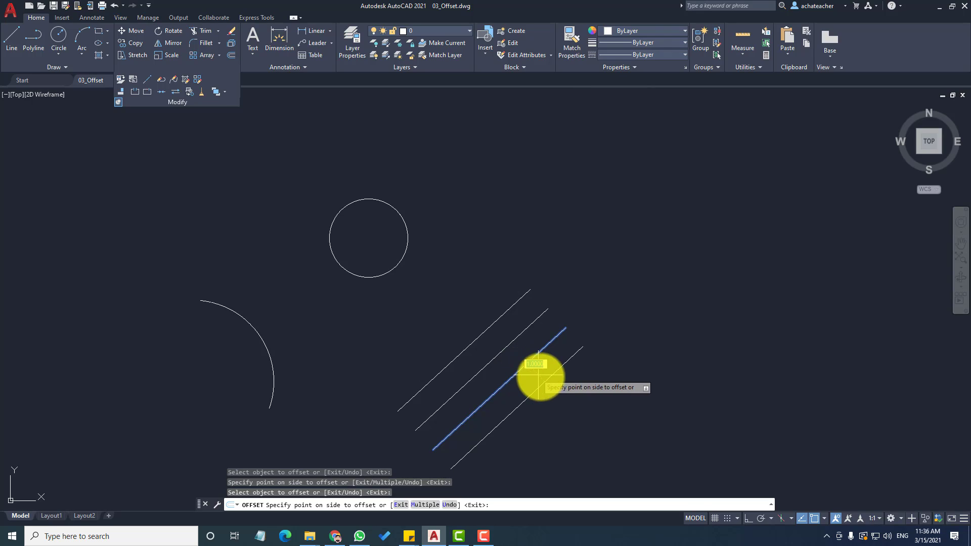
pyautogui.click(551, 380)
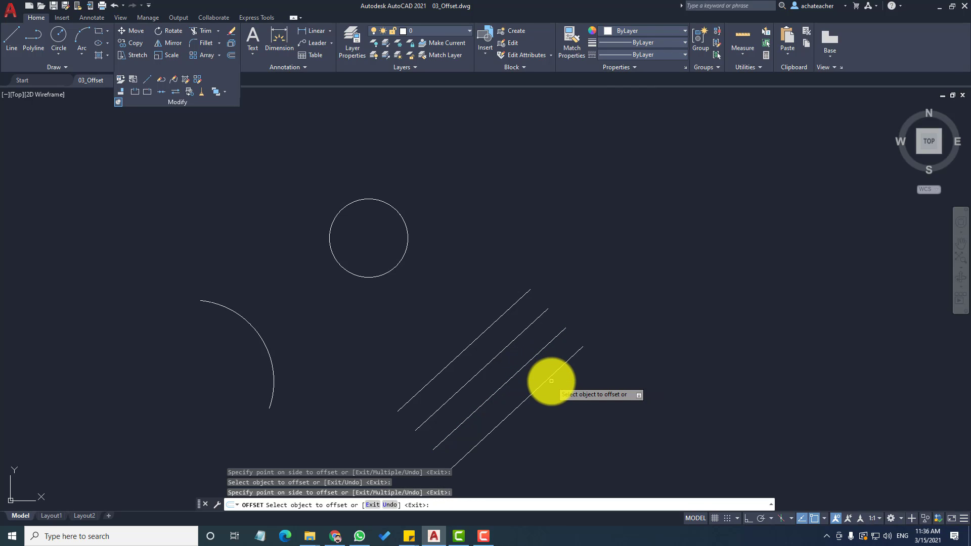
# Step: Offset the lowest diagonal line with the Multiple option, placing seven parallel copies 1 unit apart toward the lower right
pyautogui.click(546, 380)
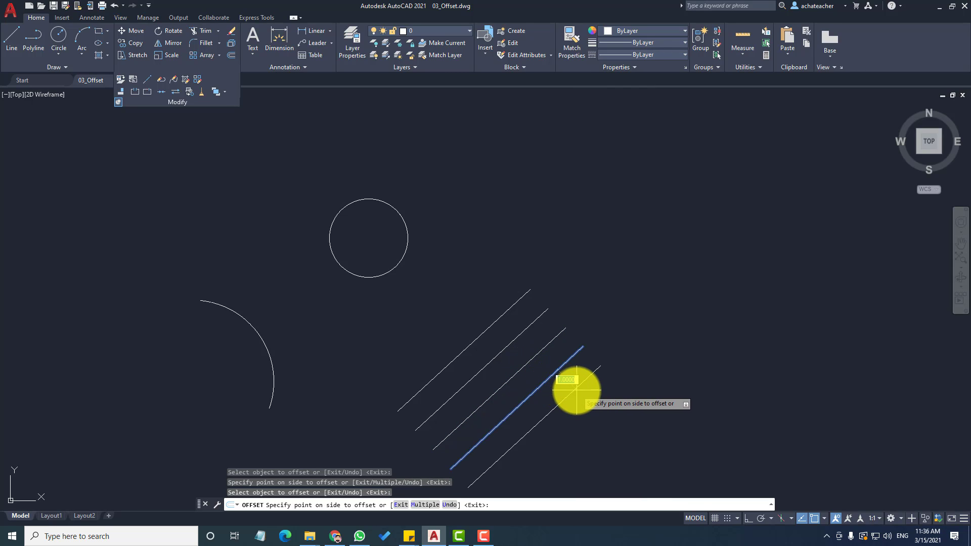
pyautogui.click(612, 420)
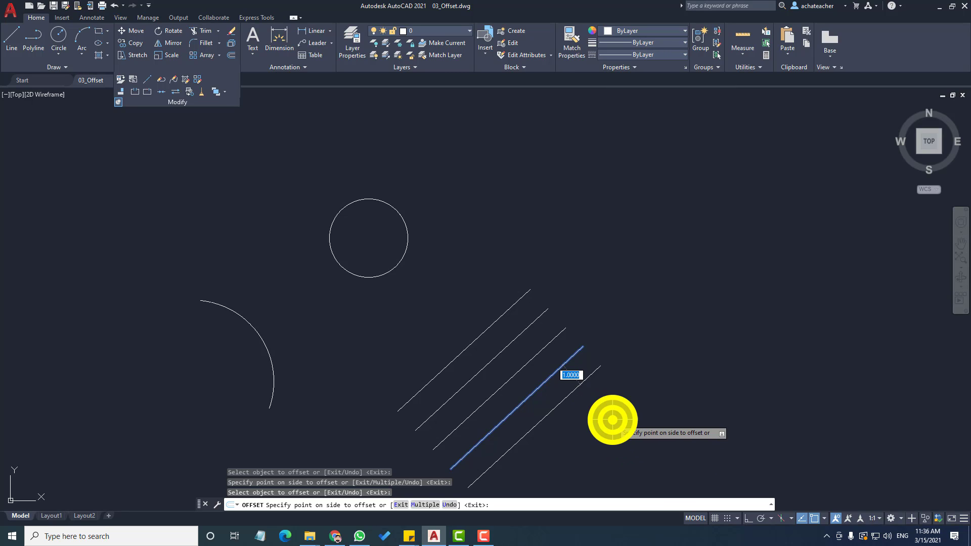
pyautogui.rightClick(613, 420)
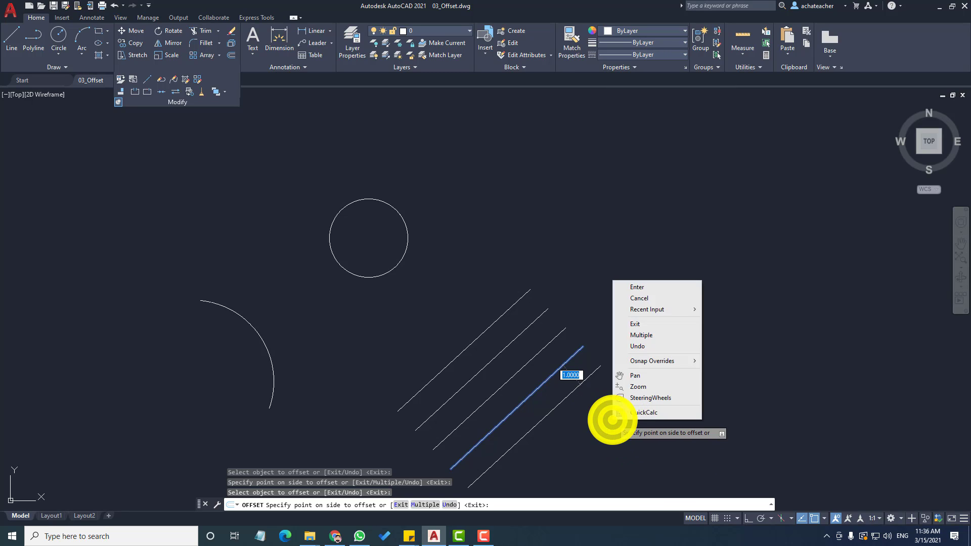
pyautogui.click(666, 341)
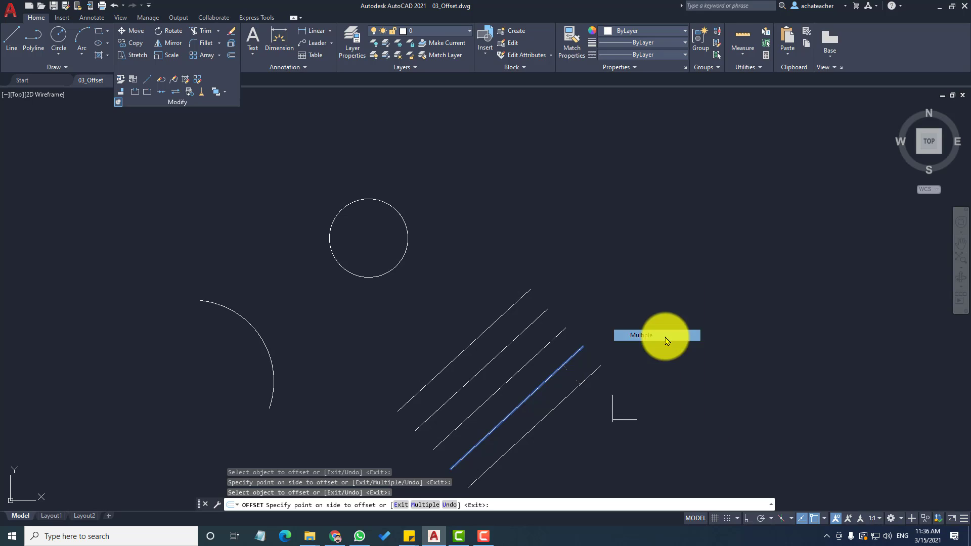
pyautogui.click(629, 431)
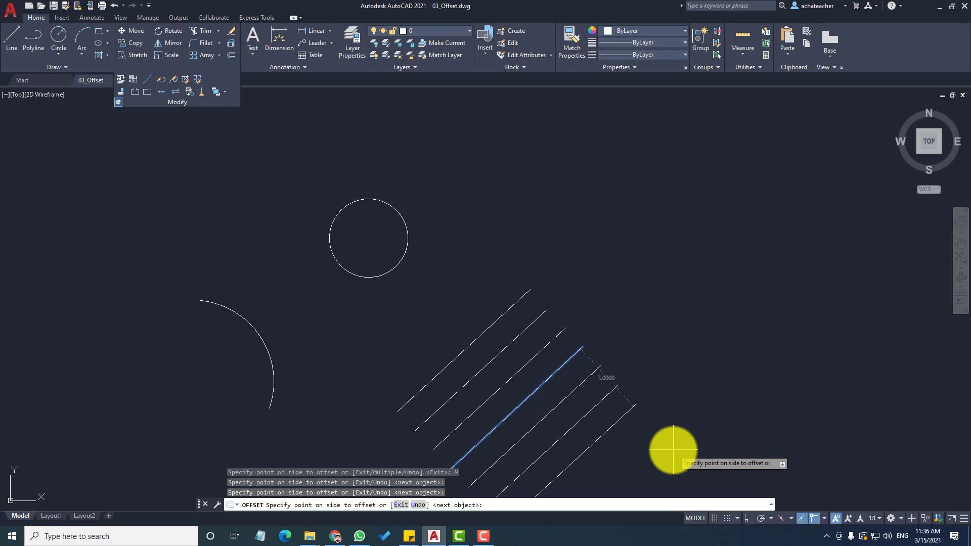
pyautogui.click(673, 452)
pyautogui.scroll(-2, 664, 413)
pyautogui.click(681, 453)
pyautogui.click(696, 450)
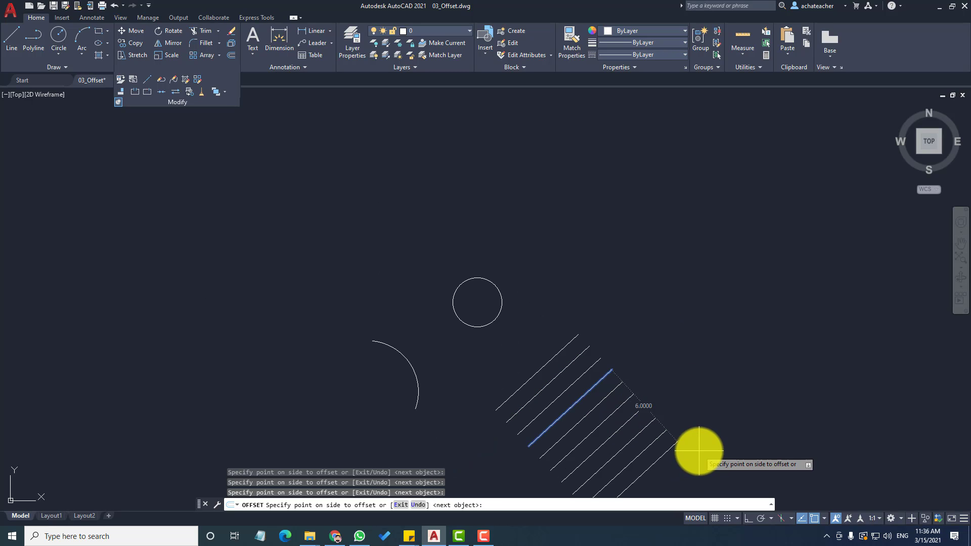
pyautogui.click(715, 456)
pyautogui.click(733, 458)
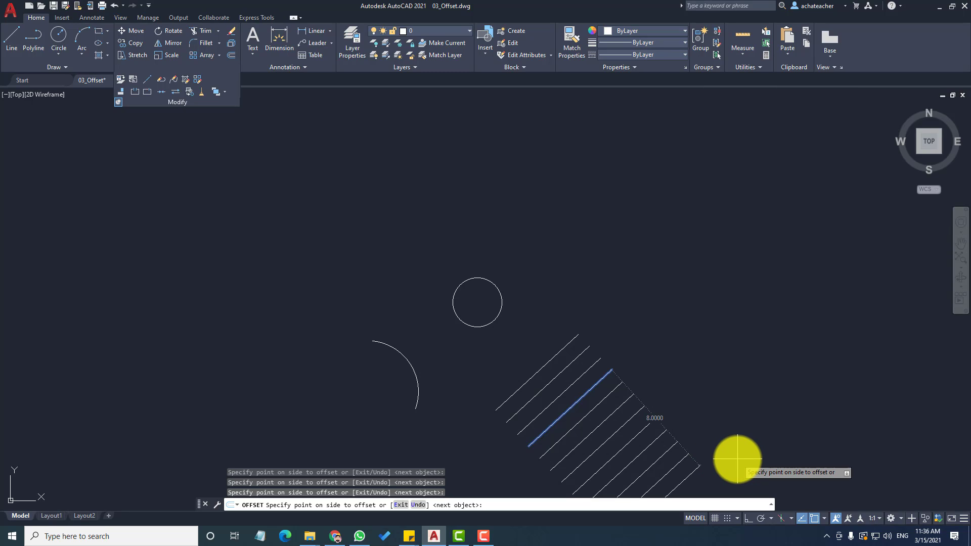
pyautogui.press('Return')
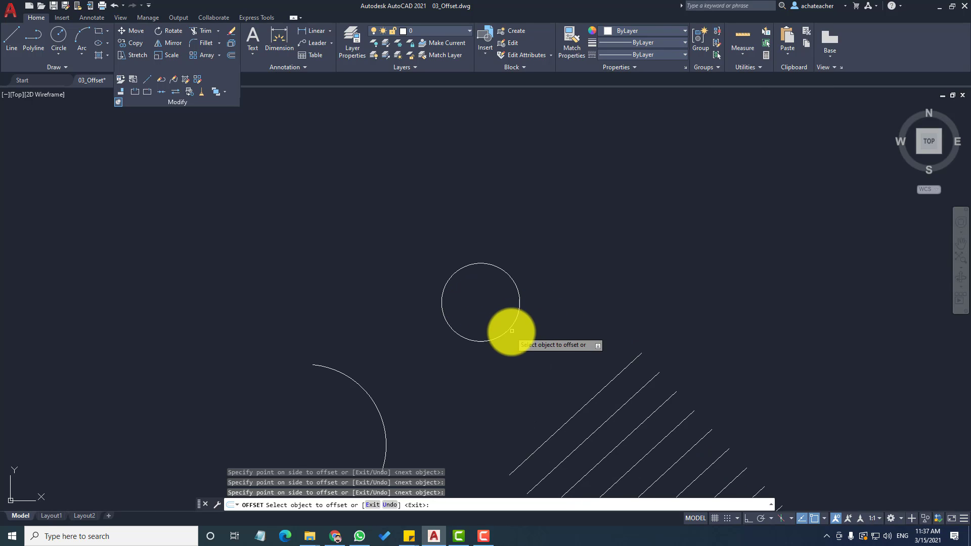
pyautogui.scroll(5, 510, 326)
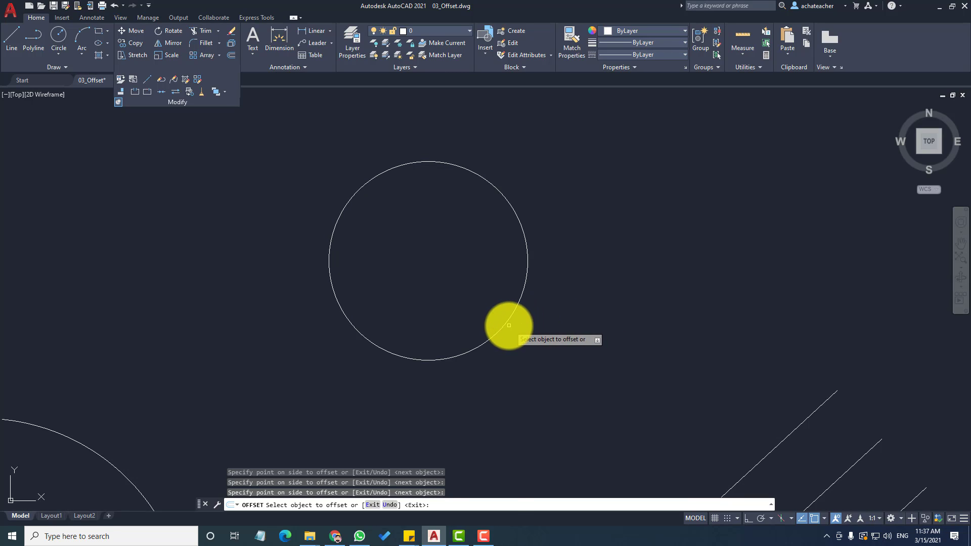
pyautogui.click(506, 325)
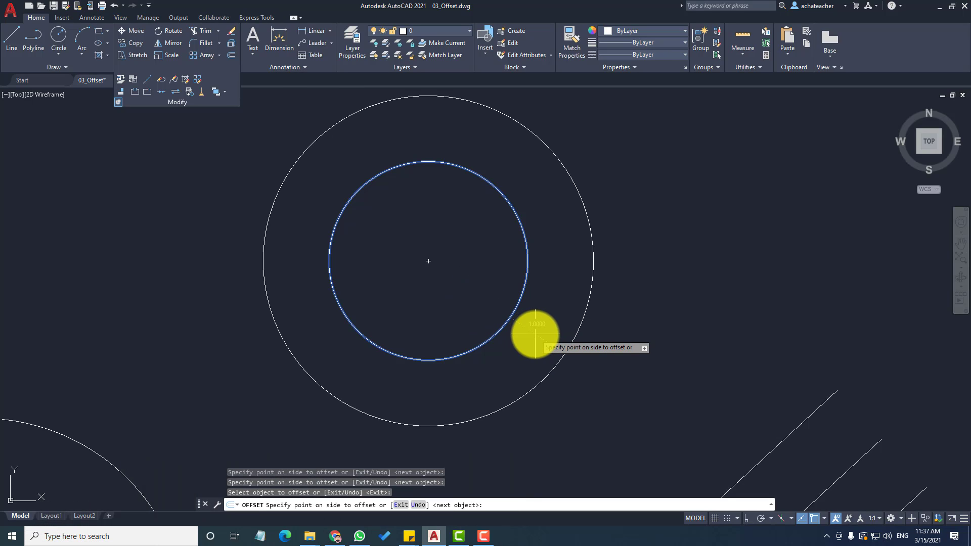
pyautogui.press('Escape')
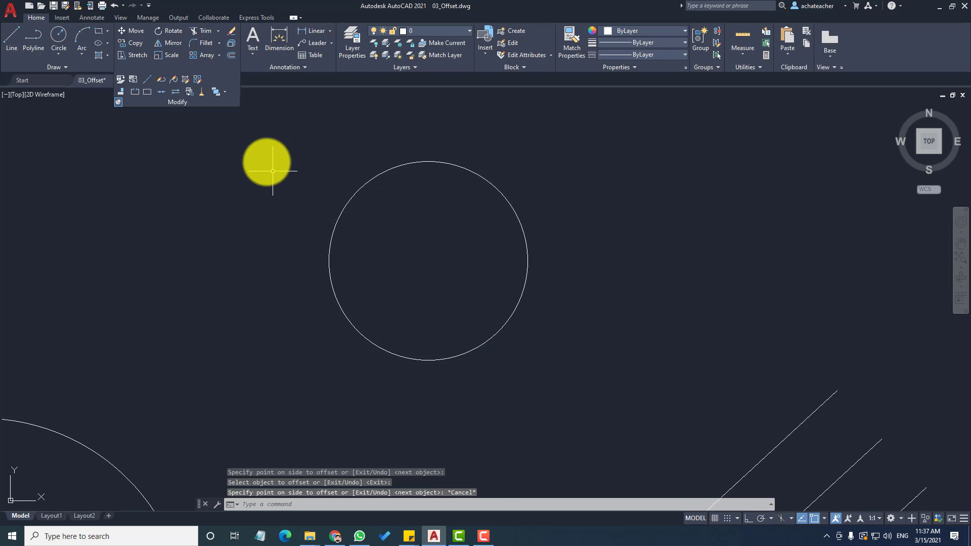
# Step: Offset the circle inward with a distance of .25 and the Multiple option, creating four concentric circles
pyautogui.click(231, 55)
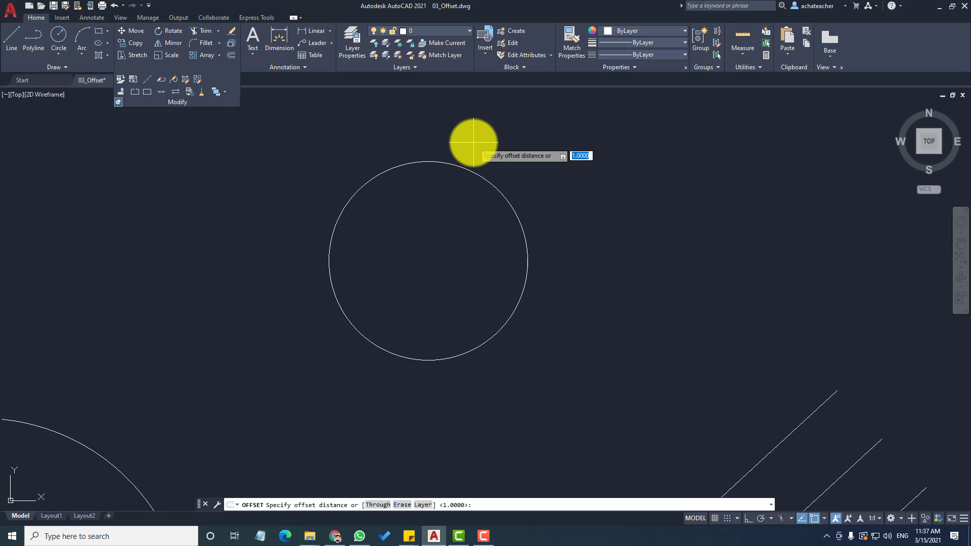
pyautogui.write('.')
pyautogui.write('25')
pyautogui.press('Return')
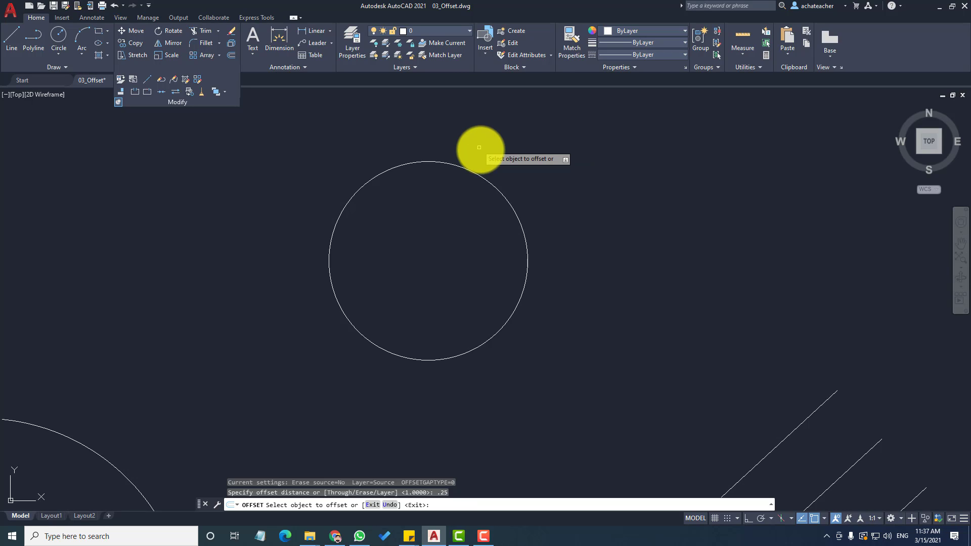
pyautogui.click(497, 189)
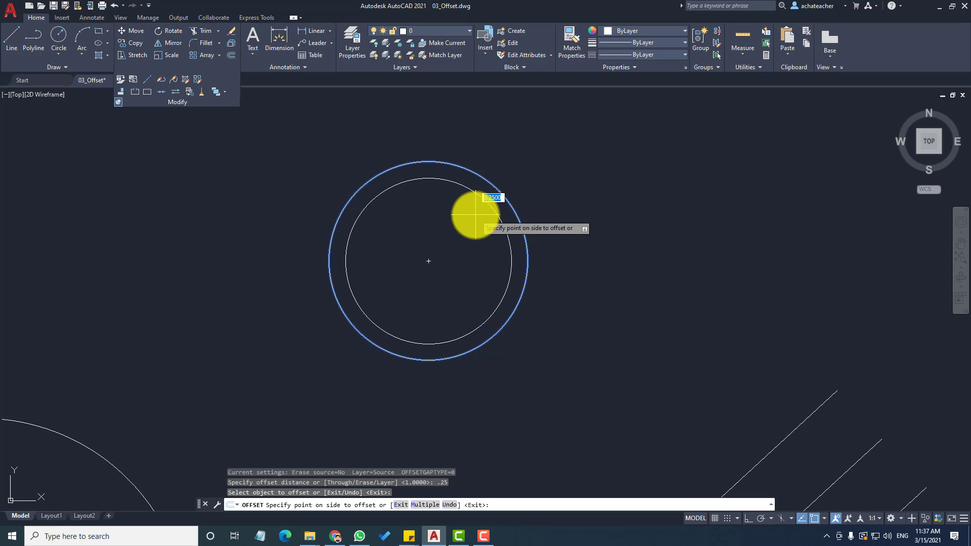
pyautogui.rightClick(496, 211)
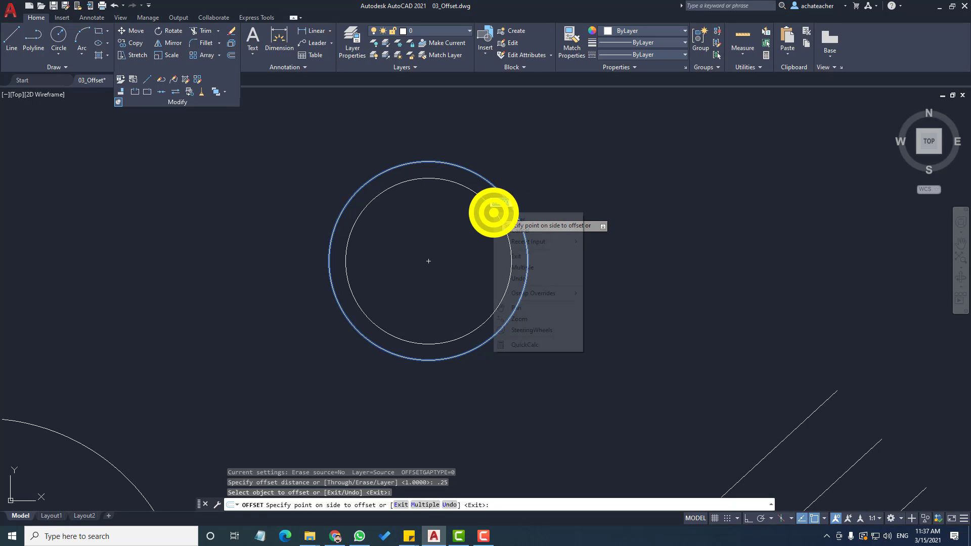
pyautogui.click(528, 272)
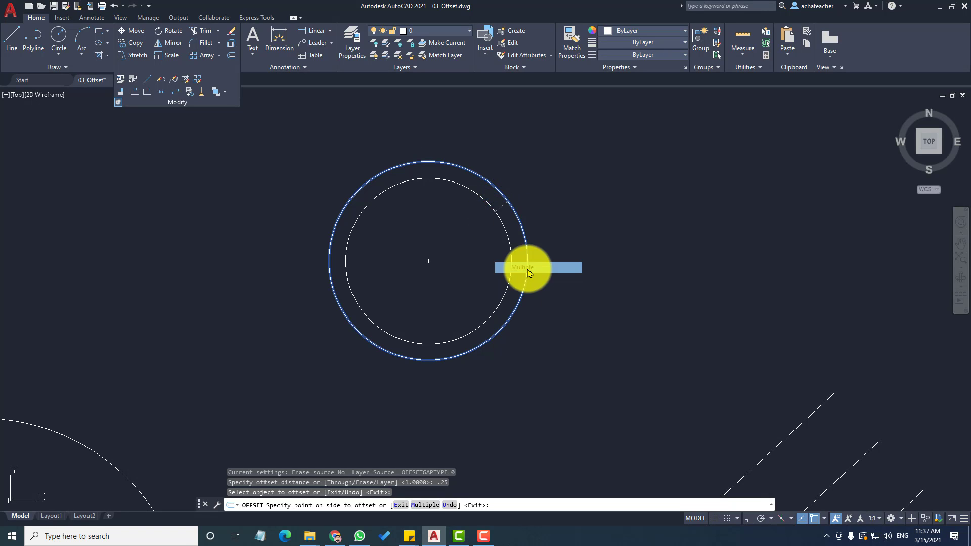
pyautogui.click(478, 243)
pyautogui.click(471, 243)
pyautogui.click(462, 249)
pyautogui.click(457, 251)
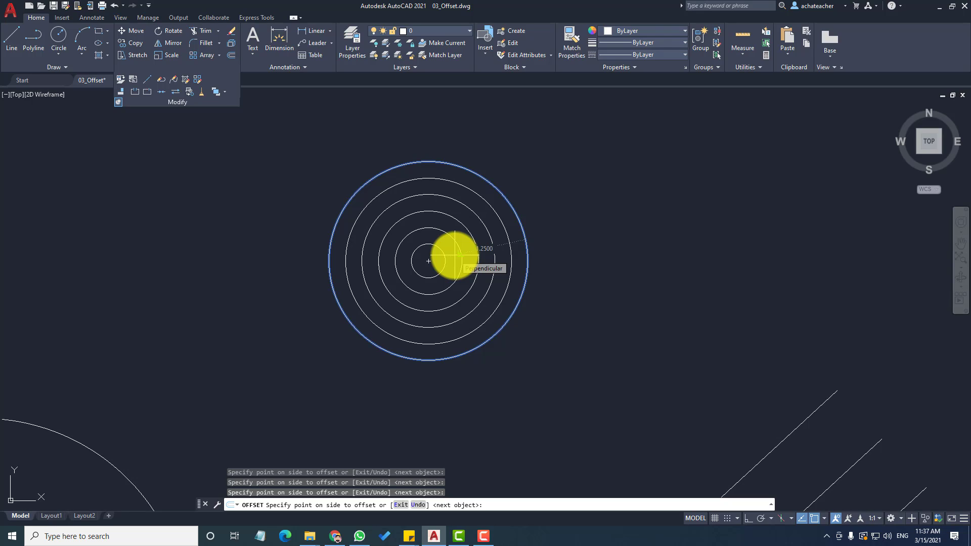
pyautogui.press('Escape')
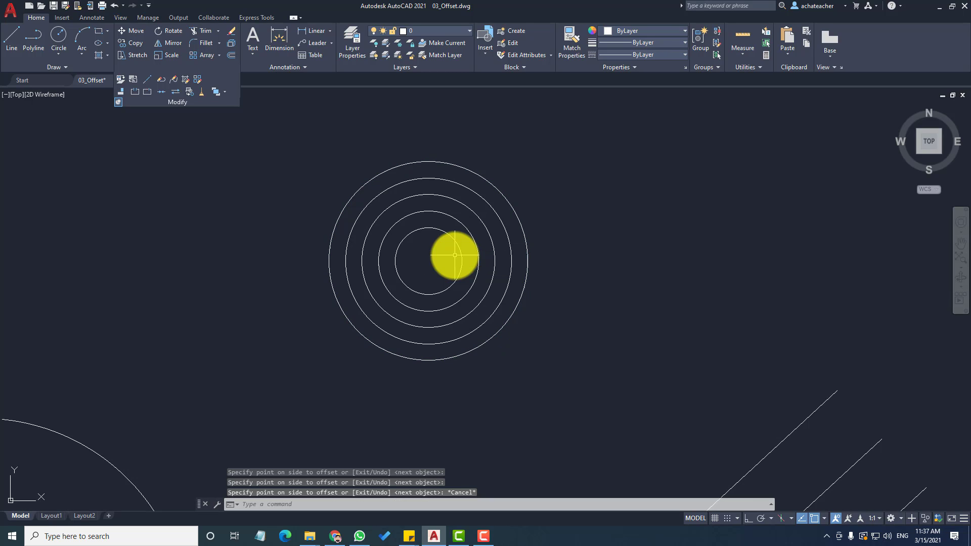
# Step: Offset the arc inward with the distance kept at 0.25 and the Multiple option, creating ten concentric arcs
pyautogui.scroll(-4, 431, 235)
pyautogui.scroll(2, 342, 354)
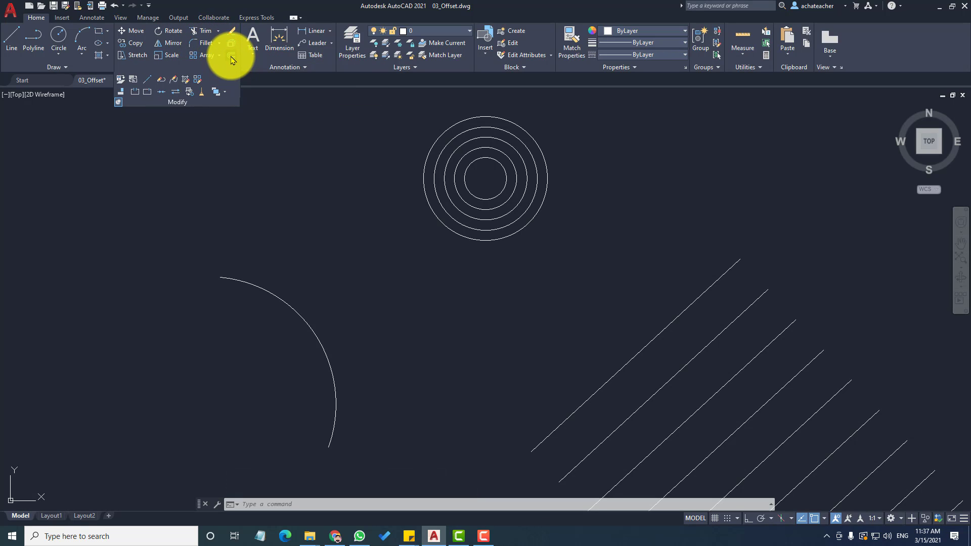
pyautogui.click(231, 55)
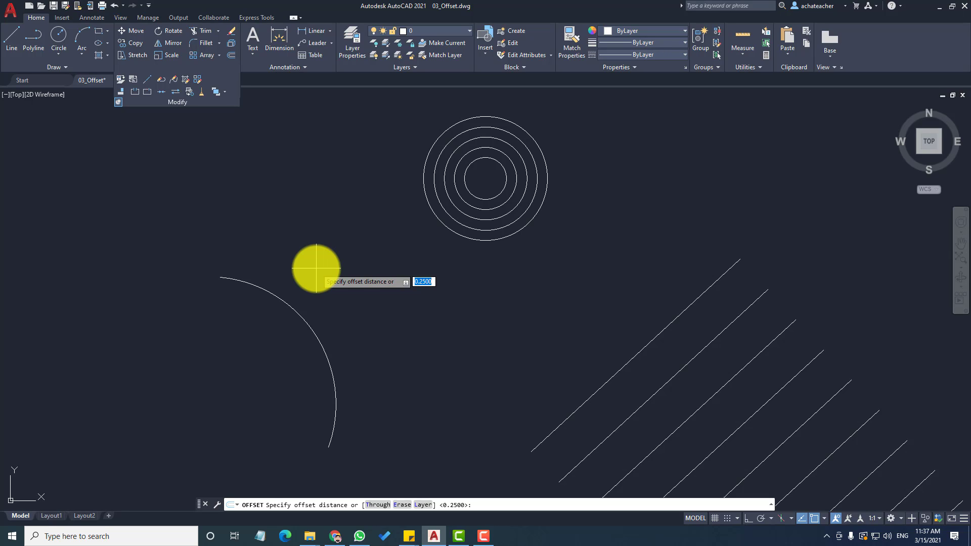
pyautogui.press('Return')
pyautogui.click(298, 310)
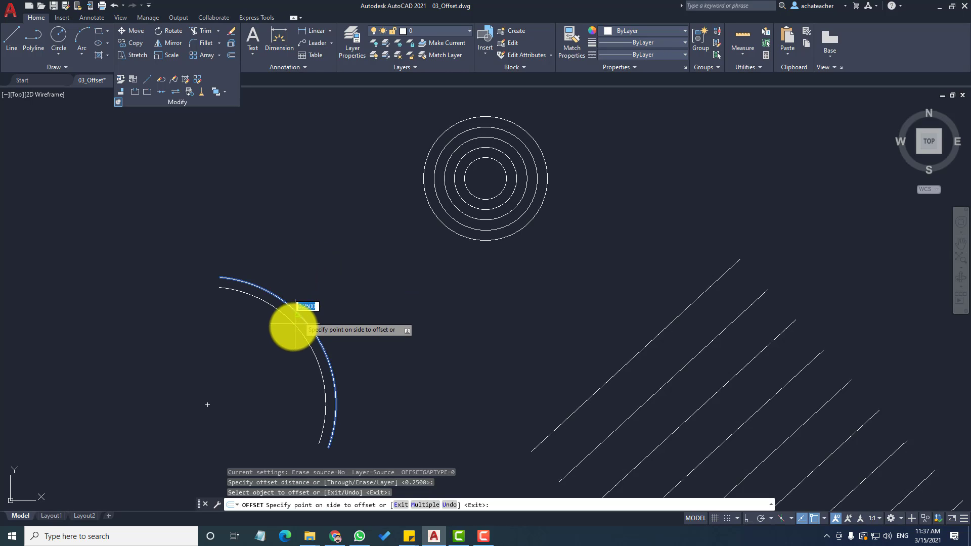
pyautogui.rightClick(288, 340)
pyautogui.click(316, 396)
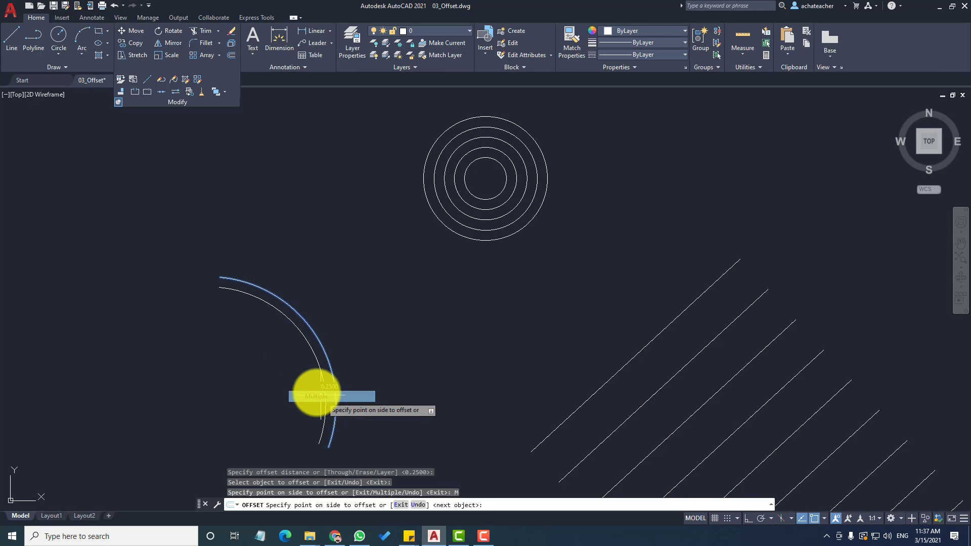
pyautogui.click(291, 373)
pyautogui.click(246, 387)
pyautogui.click(236, 390)
pyautogui.click(233, 392)
pyautogui.click(229, 395)
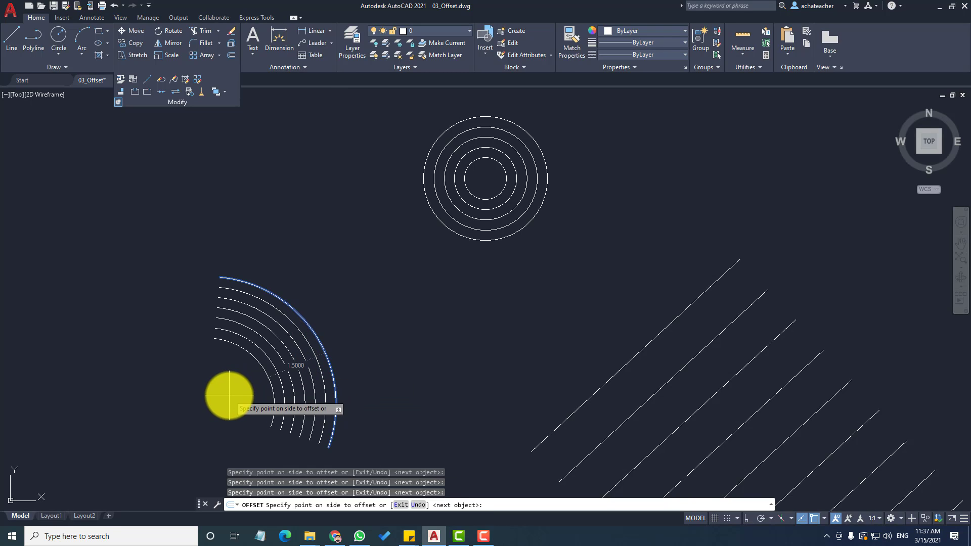
pyautogui.click(215, 405)
pyautogui.click(213, 410)
pyautogui.click(208, 414)
pyautogui.click(206, 414)
pyautogui.click(207, 415)
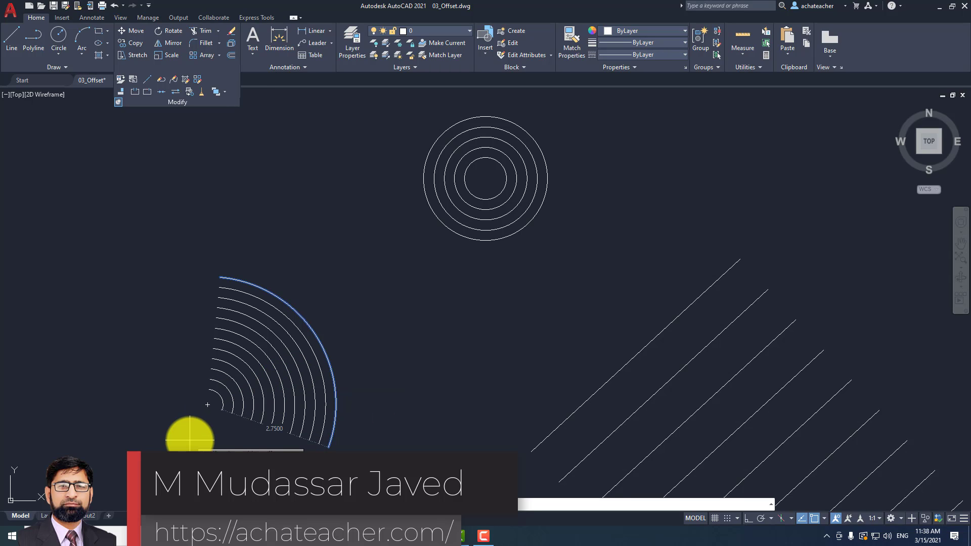
pyautogui.press('Escape')
# Step: Bring the whole site plan with the building outline and parking lot into view
pyautogui.scroll(-10, 265, 286)
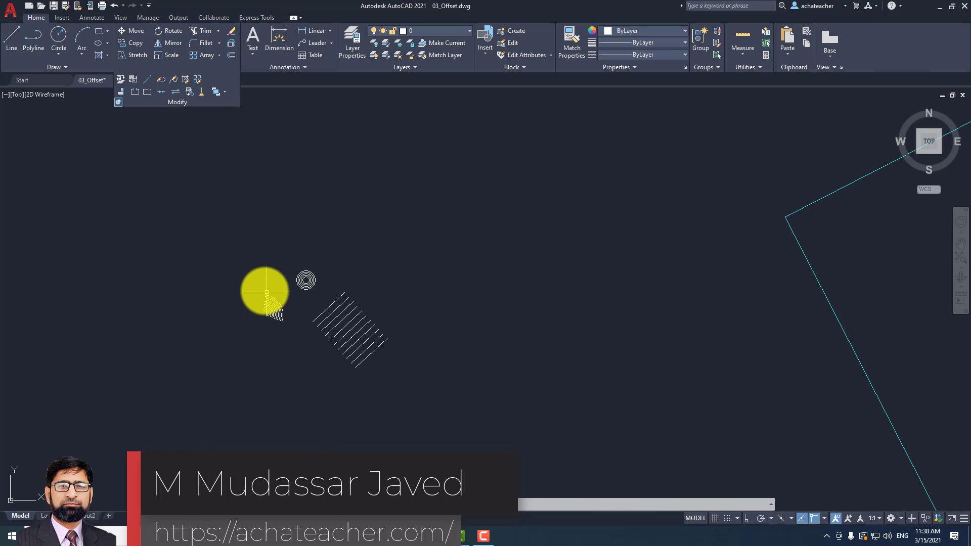
pyautogui.scroll(-5, 227, 257)
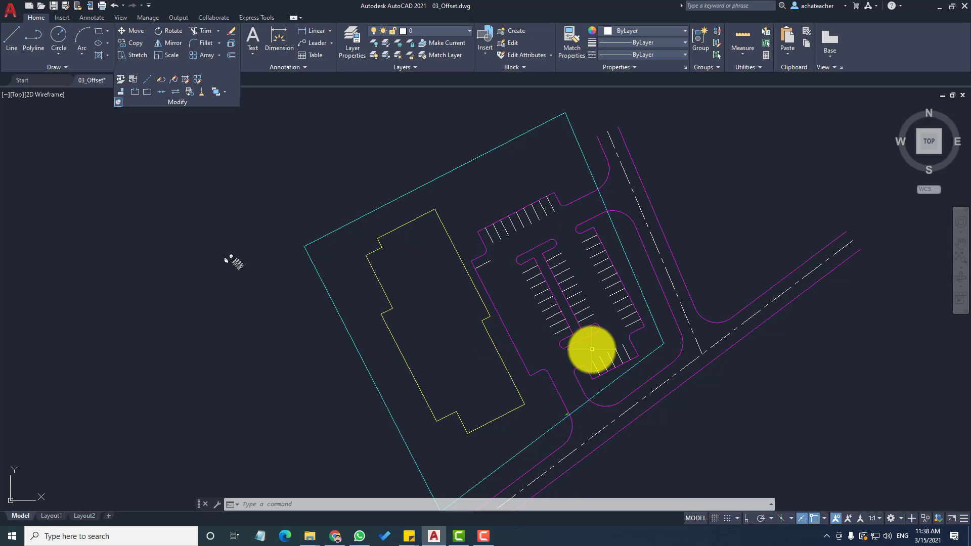
# Step: Offset the single stall line on the parking lot's building side 9 units with the Multiple option, placing twelve copies down the curb
pyautogui.scroll(2, 592, 349)
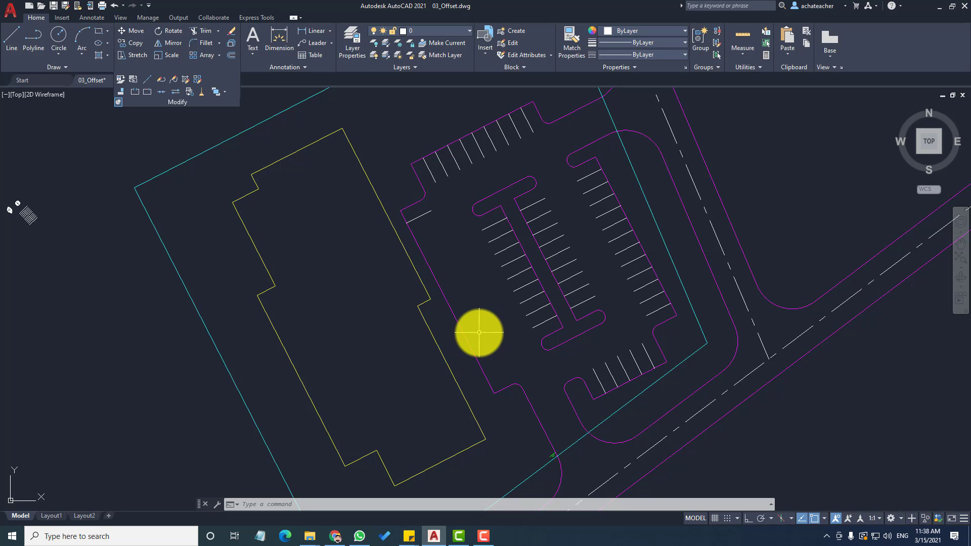
pyautogui.click(232, 60)
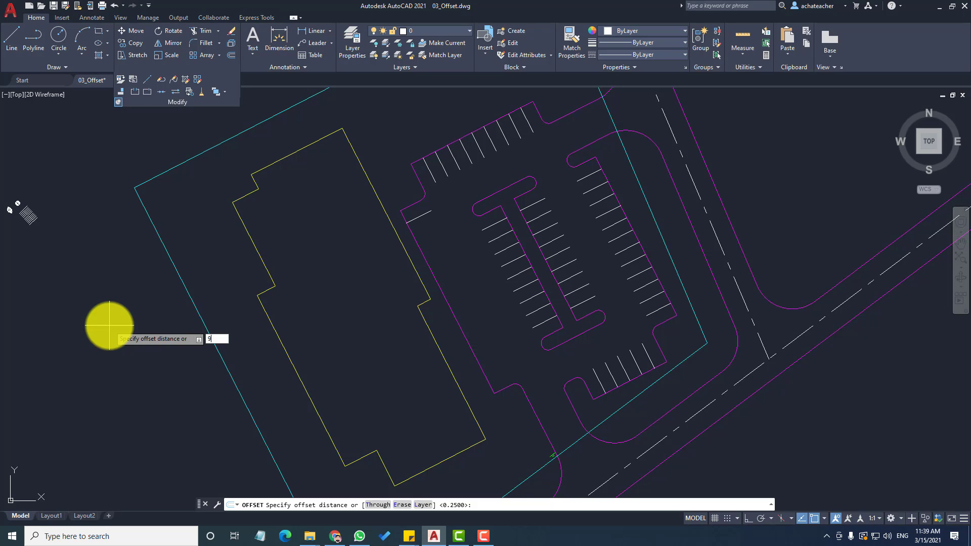
pyautogui.press('Return')
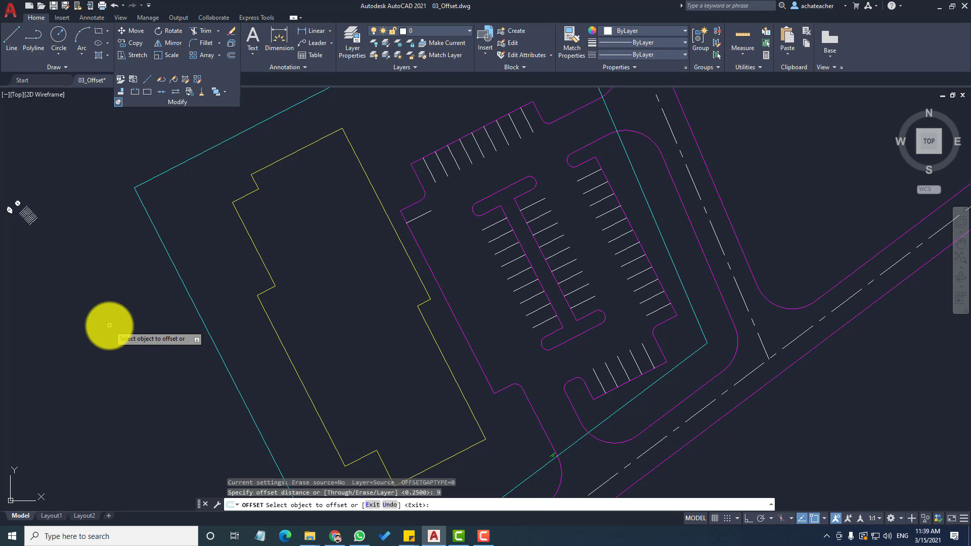
pyautogui.click(427, 213)
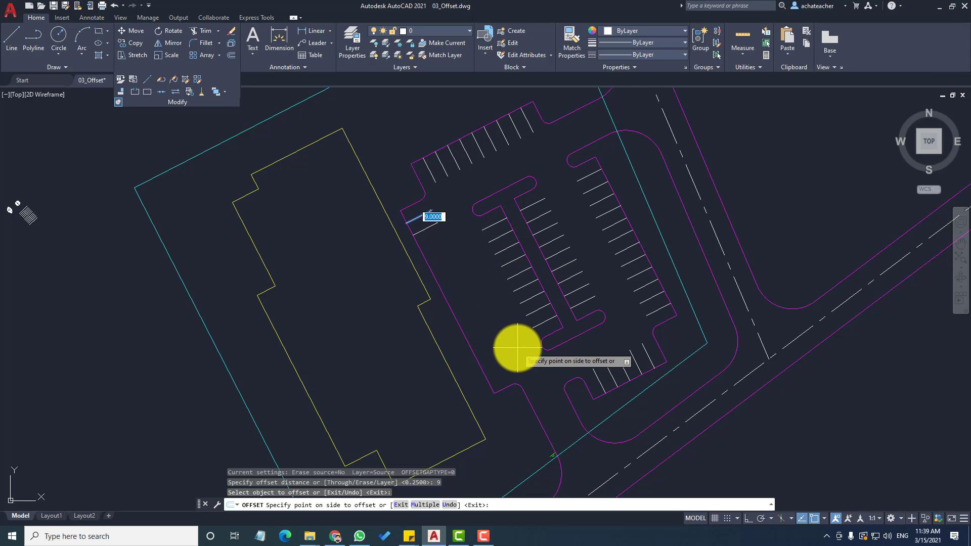
pyautogui.rightClick(472, 268)
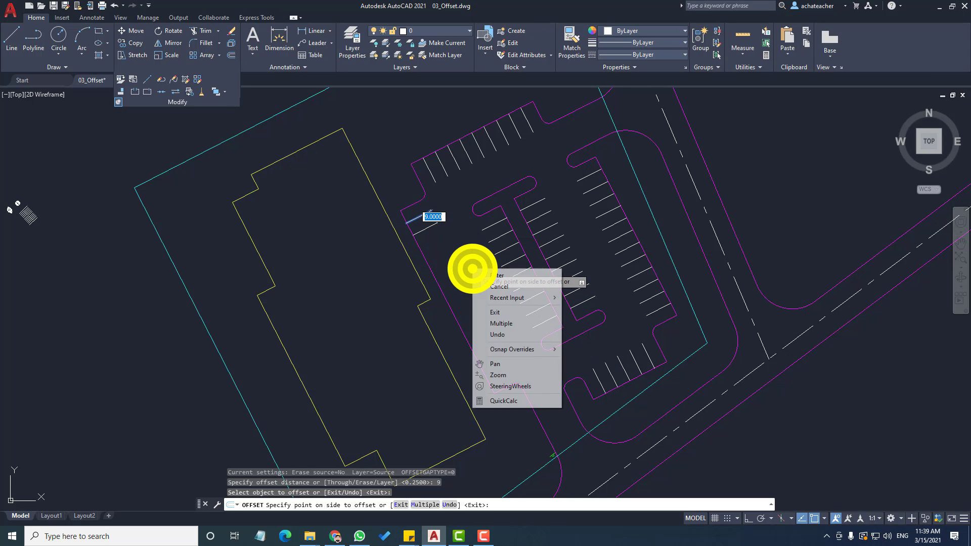
pyautogui.click(504, 325)
pyautogui.click(466, 278)
pyautogui.click(472, 293)
pyautogui.click(484, 310)
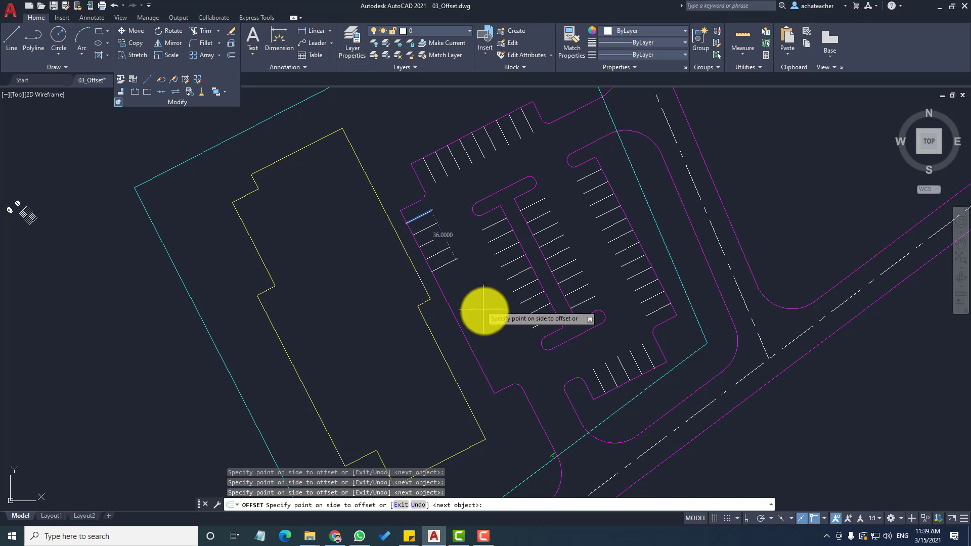
pyautogui.click(487, 315)
pyautogui.click(498, 335)
pyautogui.click(503, 343)
pyautogui.click(508, 352)
pyautogui.click(512, 359)
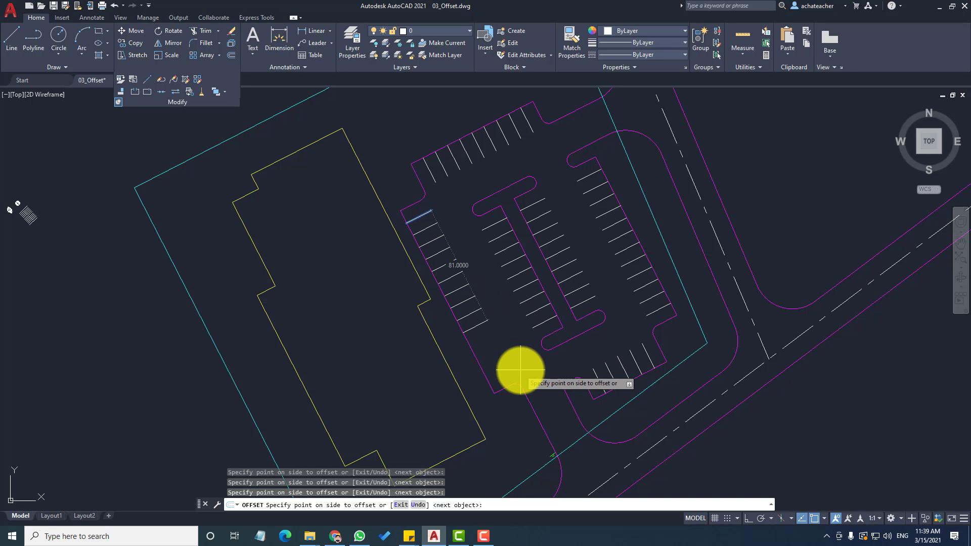
pyautogui.click(521, 369)
pyautogui.click(531, 380)
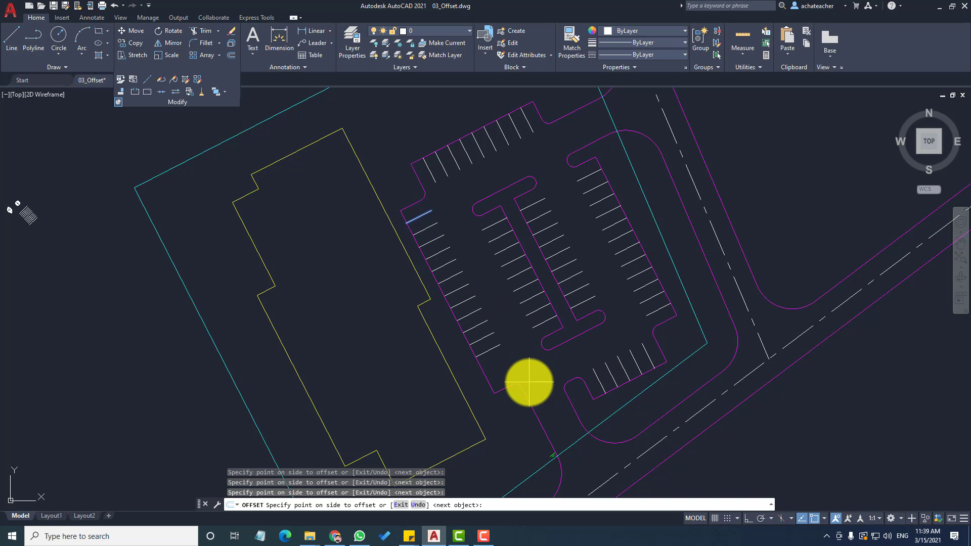
pyautogui.click(537, 388)
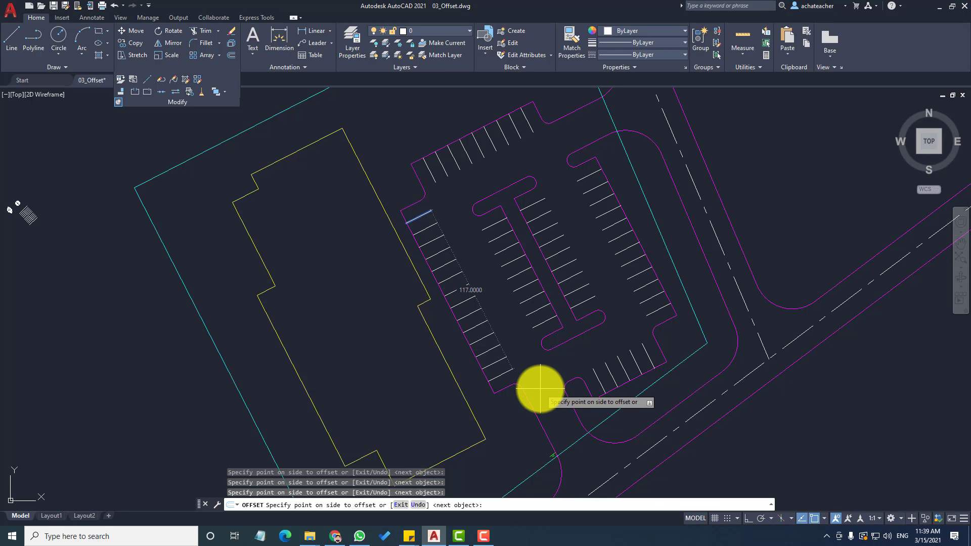
pyautogui.press('Return')
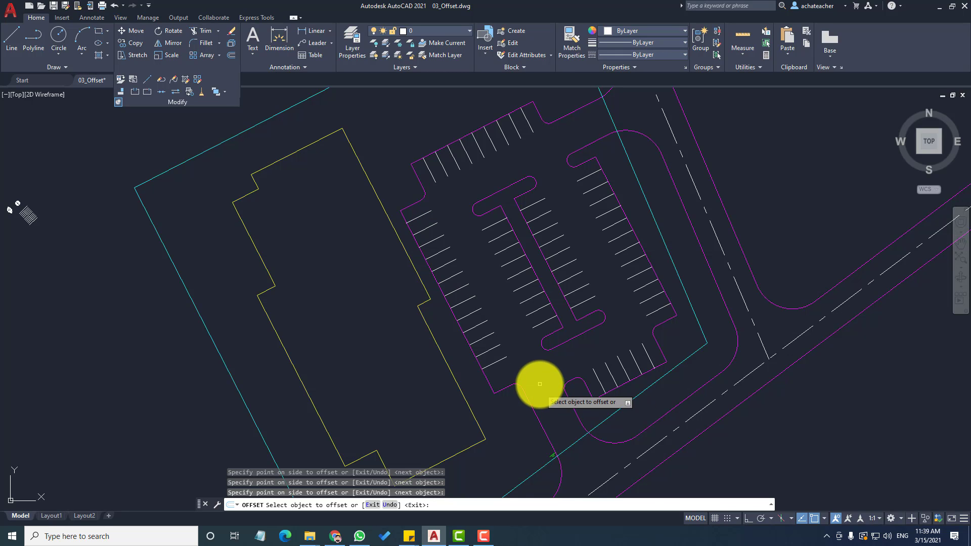
# Step: Offset the yellow building outline outward by 1 unit
pyautogui.scroll(4, 415, 315)
pyautogui.scroll(5, 415, 315)
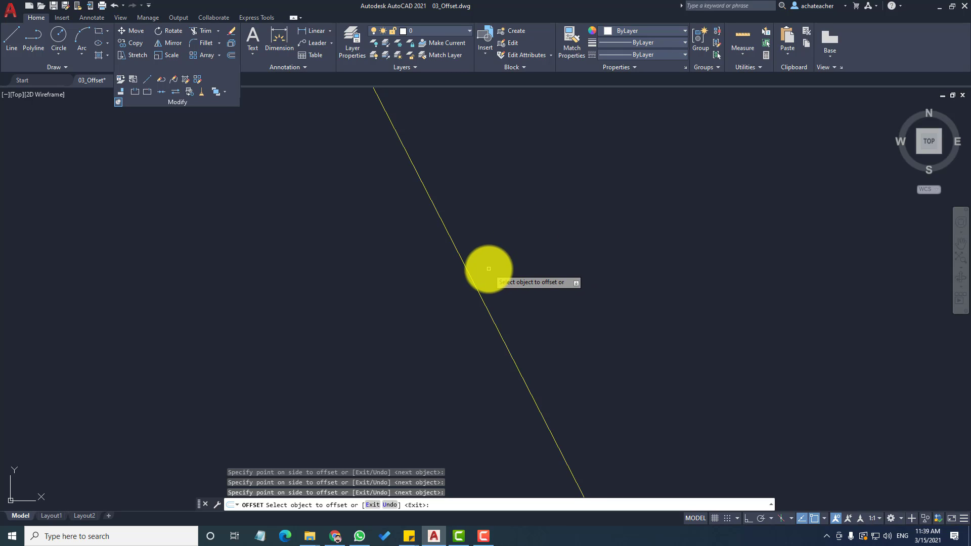
pyautogui.click(471, 277)
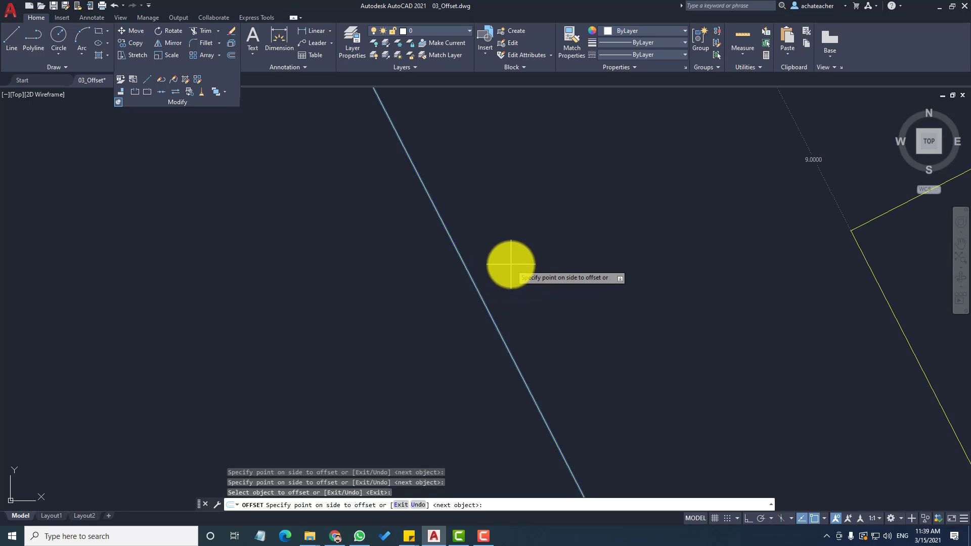
pyautogui.write('1')
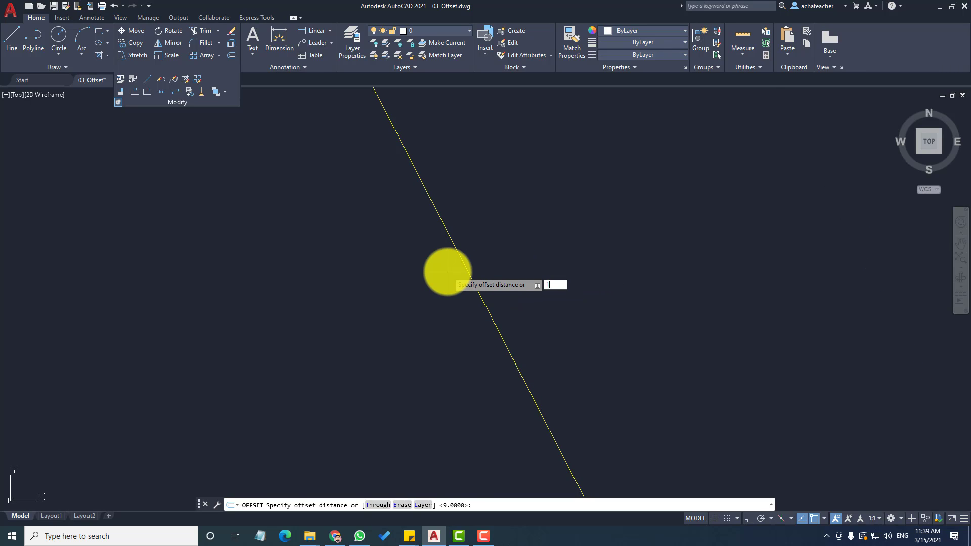
pyautogui.press('Return')
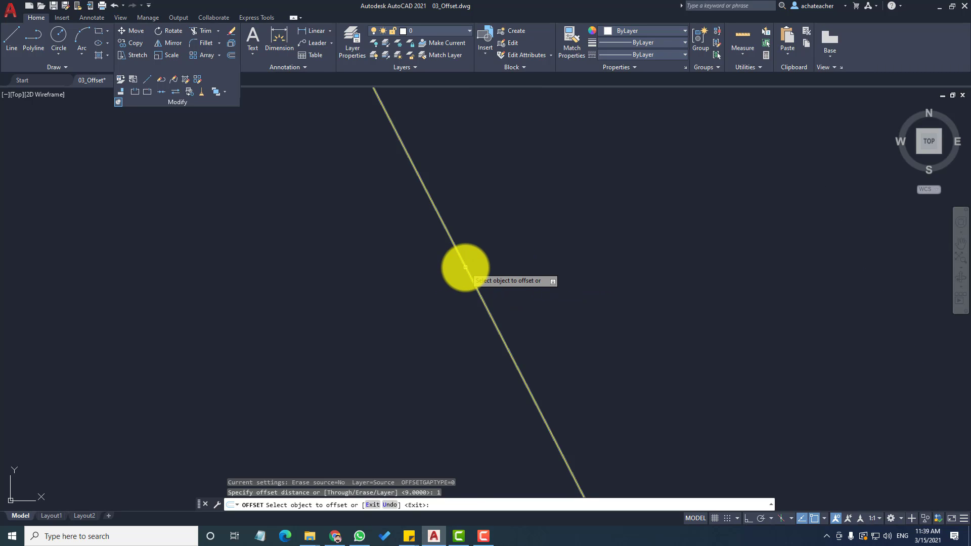
pyautogui.click(465, 267)
pyautogui.click(488, 264)
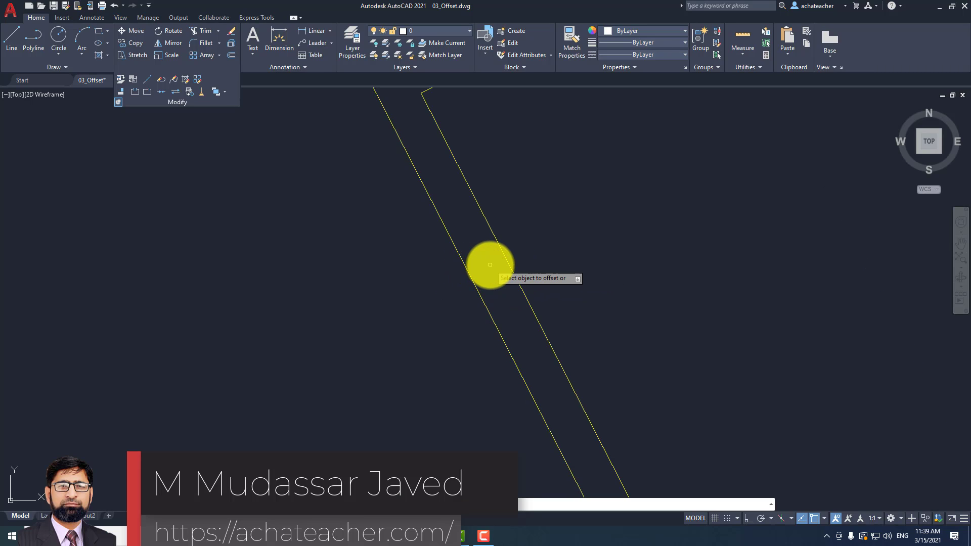
pyautogui.scroll(-5, 488, 263)
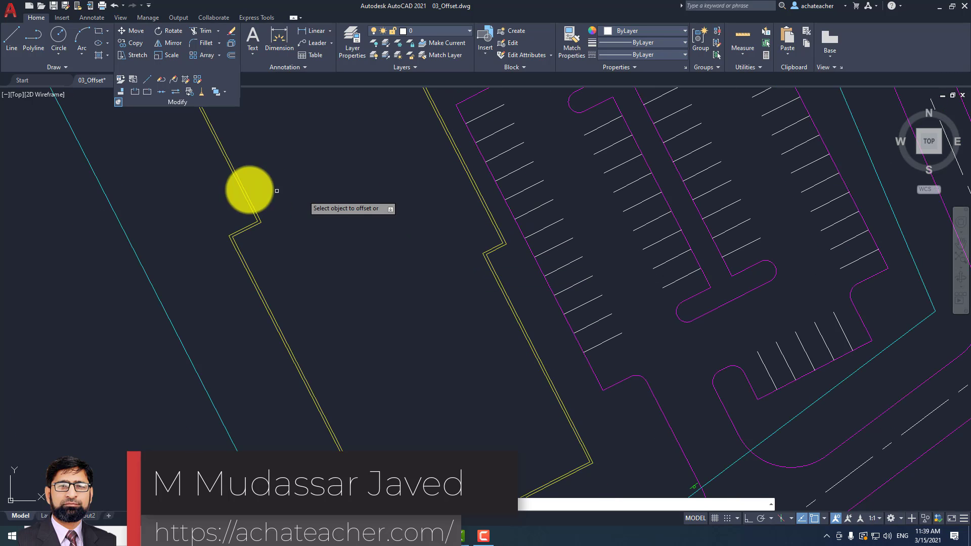
pyautogui.scroll(-5, 302, 228)
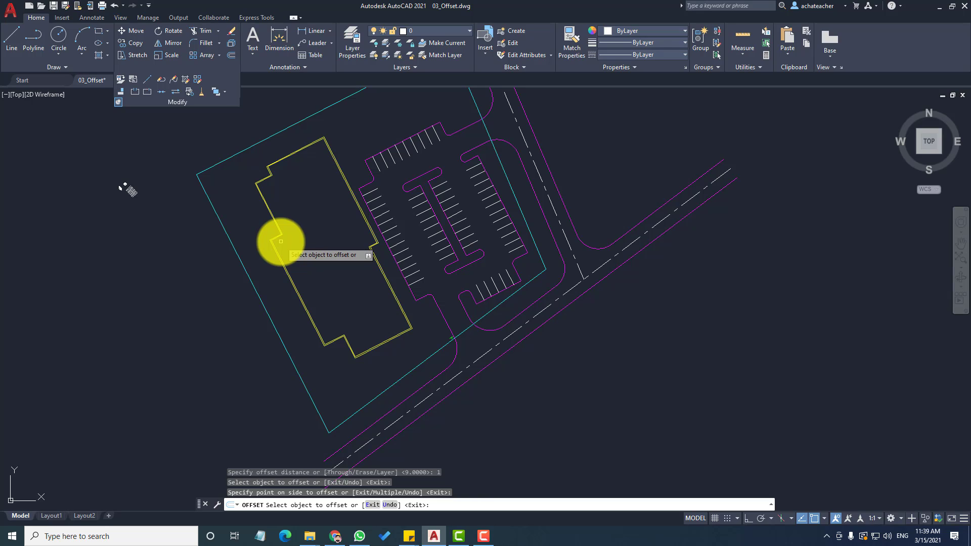
pyautogui.scroll(6, 113, 177)
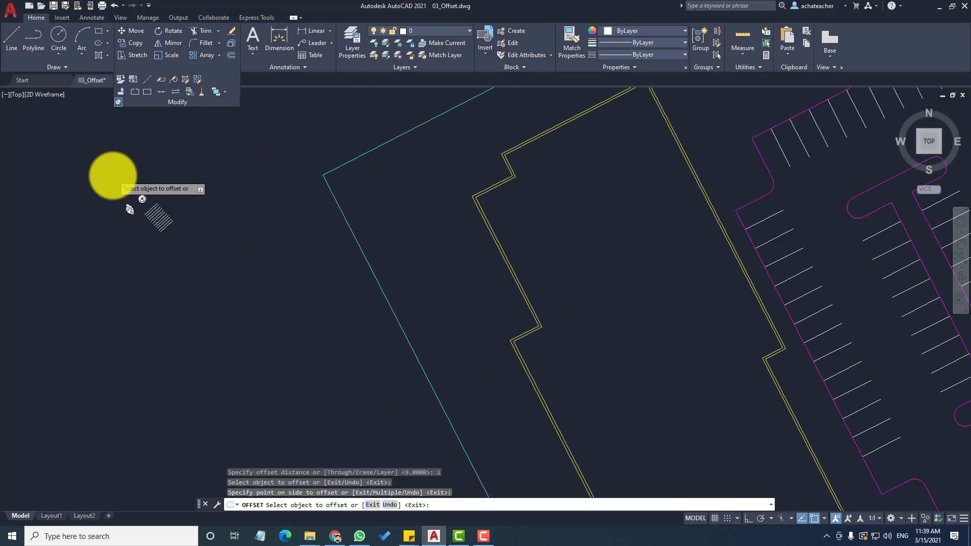
pyautogui.scroll(6, 114, 177)
pyautogui.scroll(-2, 113, 178)
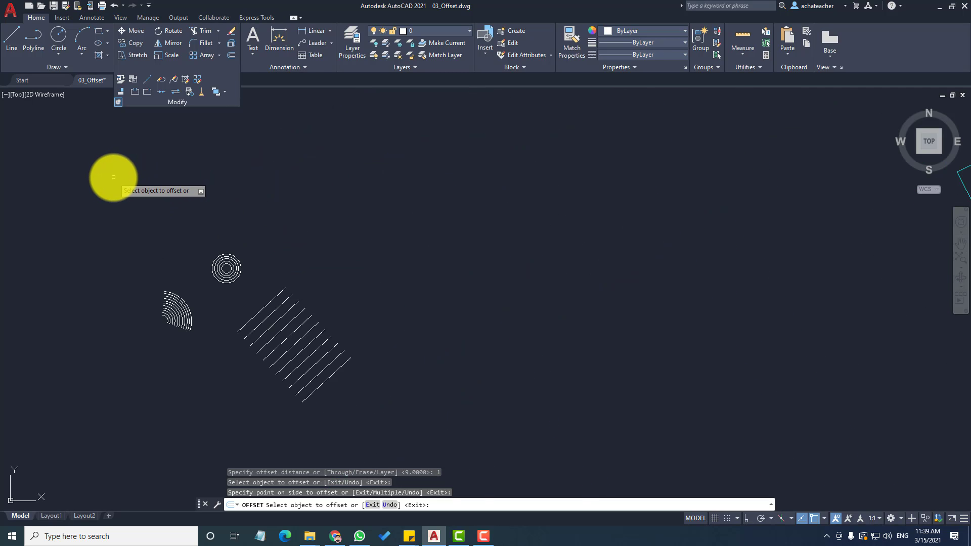